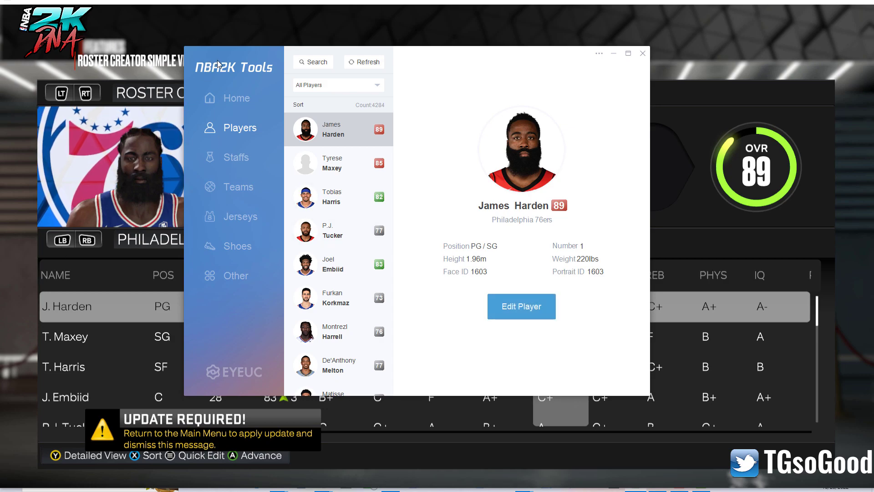
# Switch to the game, select J. Harden in the 76ers roster and choose Edit Player
pyautogui.click(125, 57)
pyautogui.press('Down')
pyautogui.press('Up')
pyautogui.press('Return')
pyautogui.press('Down')
pyautogui.press('Down')
pyautogui.press('Down')
pyautogui.press('Up')
pyautogui.press('Return')
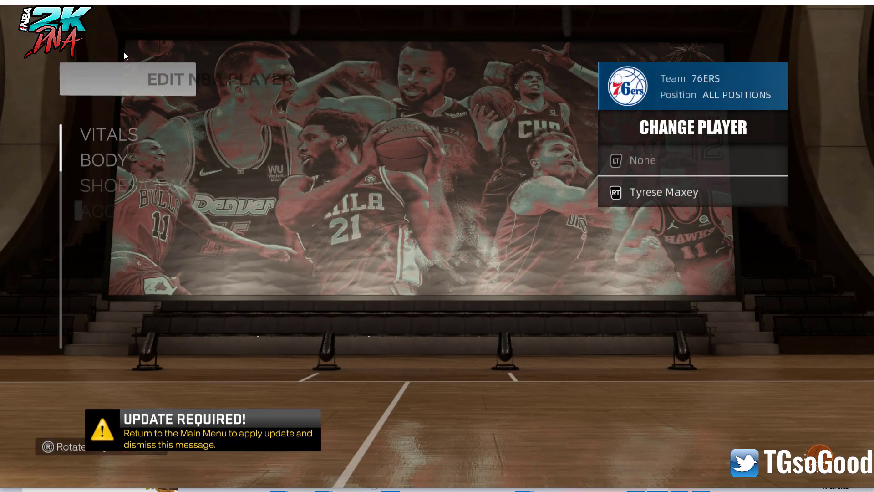
# Check Harden's Jump Shooting Lower/Base and Upper Release 1, then back out to the Roster Creator
pyautogui.press('Down')
pyautogui.press('Down')
pyautogui.press('Down')
pyautogui.press('Down')
pyautogui.press('Down')
pyautogui.press('Down')
pyautogui.press('Down')
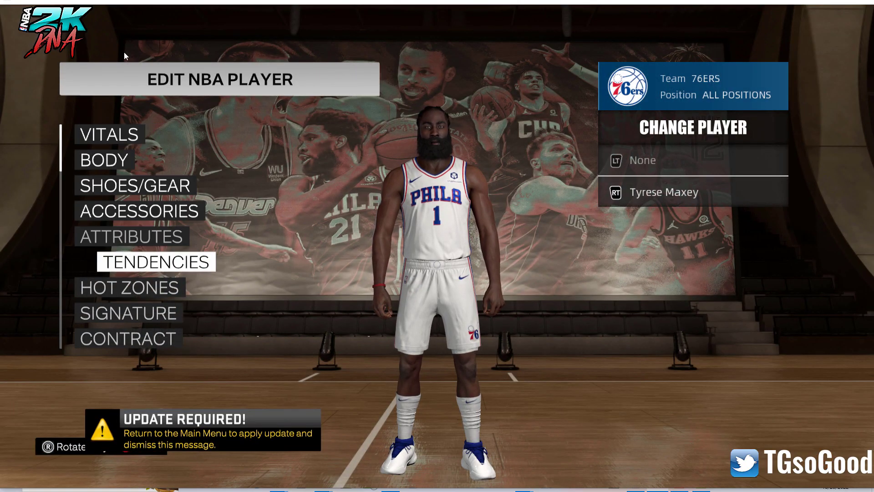
pyautogui.press('Return')
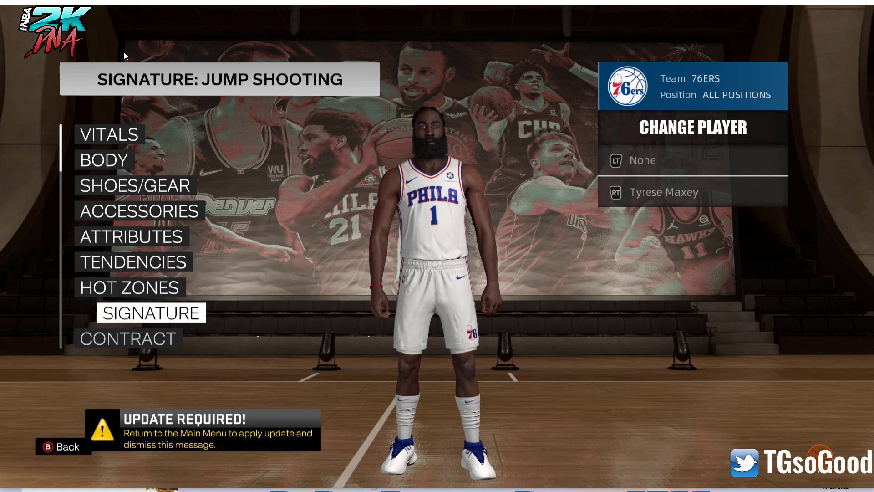
pyautogui.press('Down')
pyautogui.press('Down')
pyautogui.press('Down')
pyautogui.press('Down')
pyautogui.press('Down')
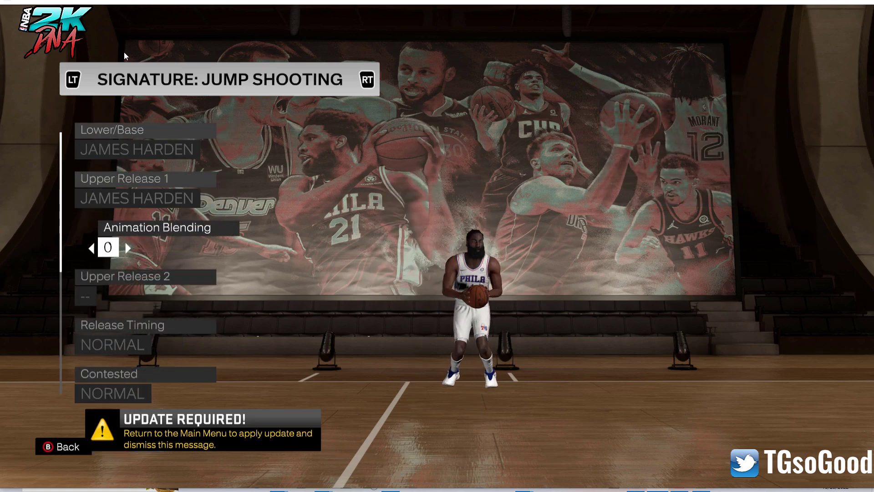
pyautogui.press('Up')
pyautogui.press('Up')
pyautogui.press('Up')
pyautogui.press('Up')
pyautogui.press('Up')
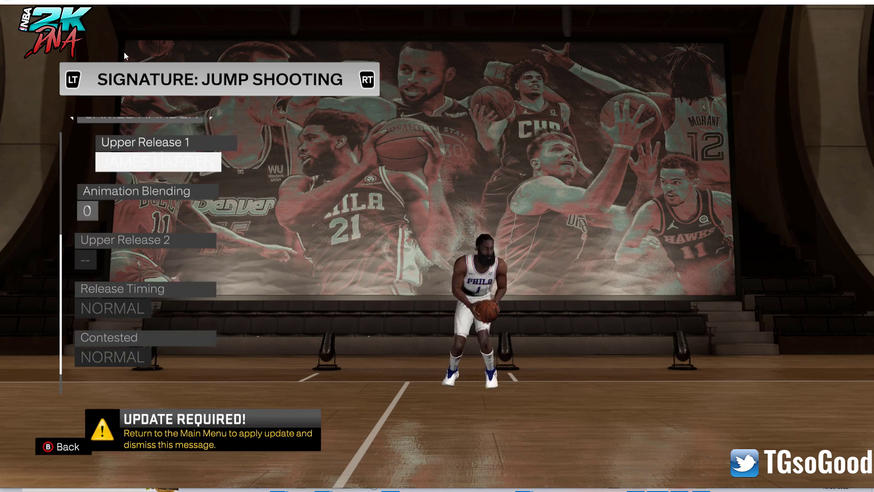
pyautogui.press('Escape')
pyautogui.press('Escape')
pyautogui.press('Return')
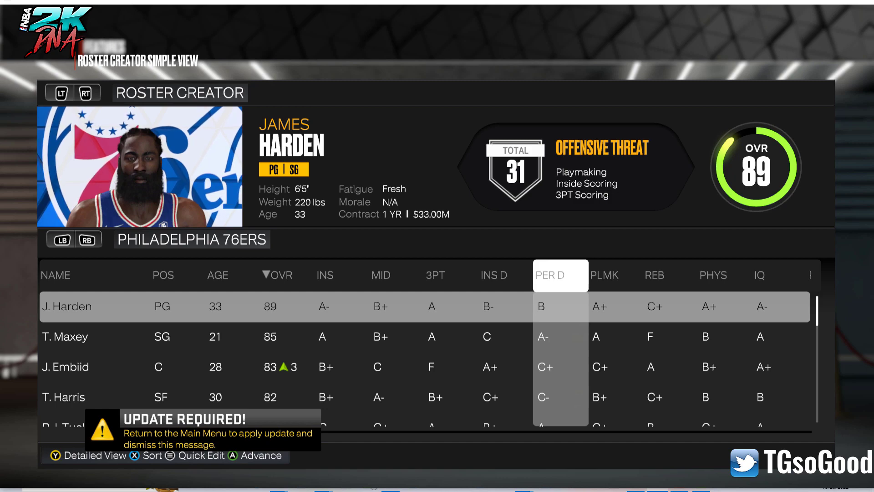
# Bring NBA2K Tools to the front and open James Harden's Player Editing window
pyautogui.hotkey('alt', 'Tab')
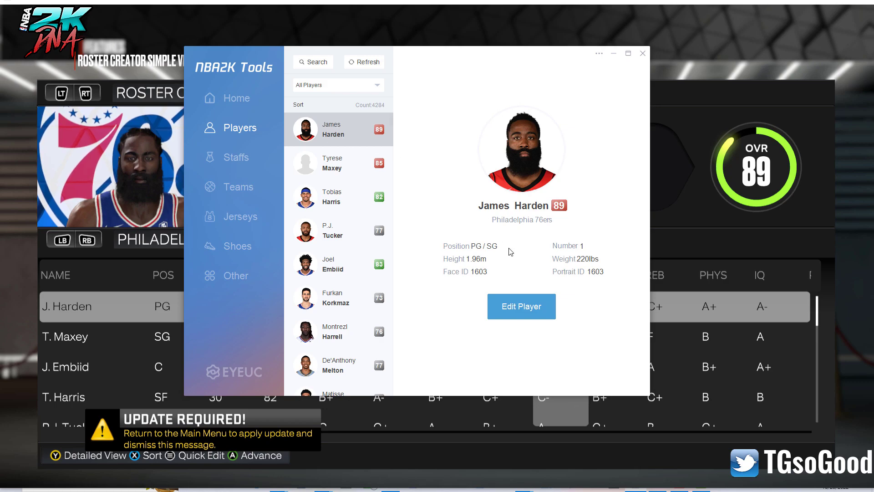
pyautogui.click(508, 309)
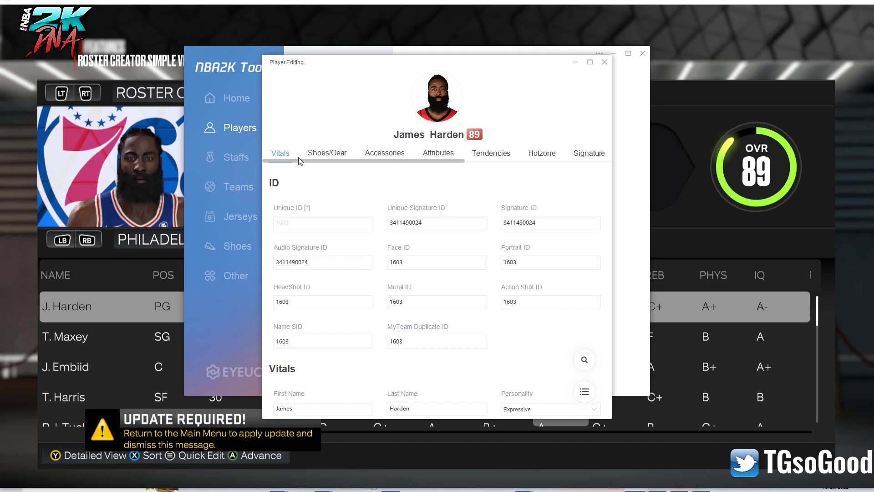
# On Harden's Signature tab, search 'step' and set the jump-shot Lower/base to STEPHEN CURRY
pyautogui.moveTo(296, 161); pyautogui.dragTo(407, 169)
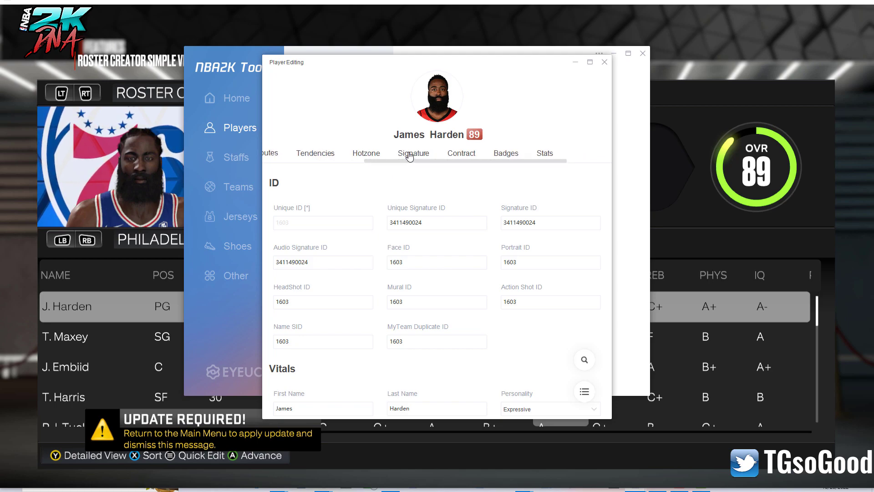
pyautogui.click(412, 155)
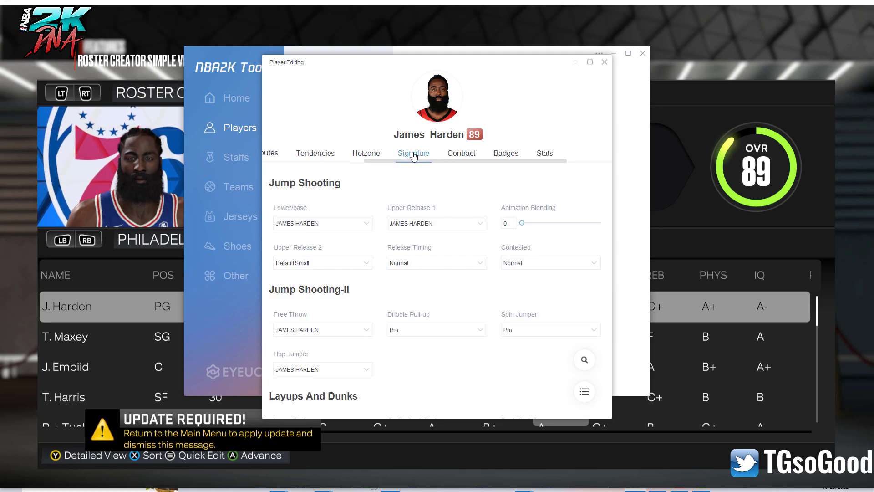
pyautogui.click(330, 228)
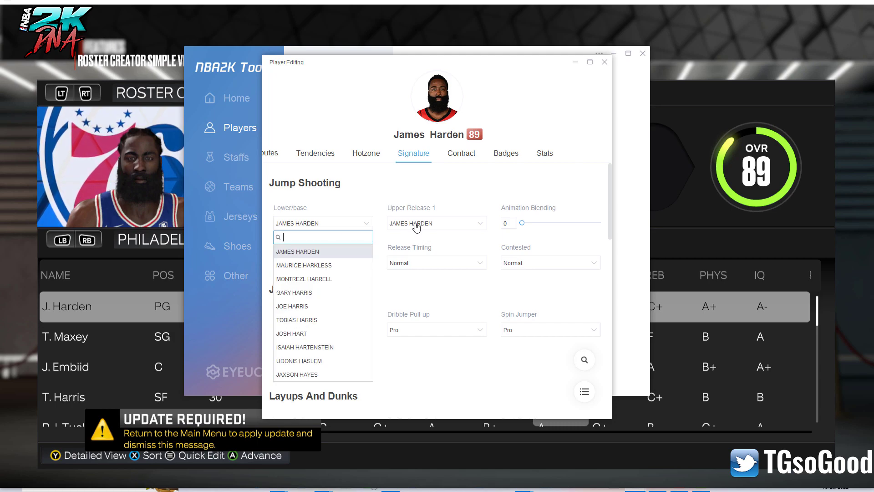
pyautogui.click(416, 227)
pyautogui.click(337, 224)
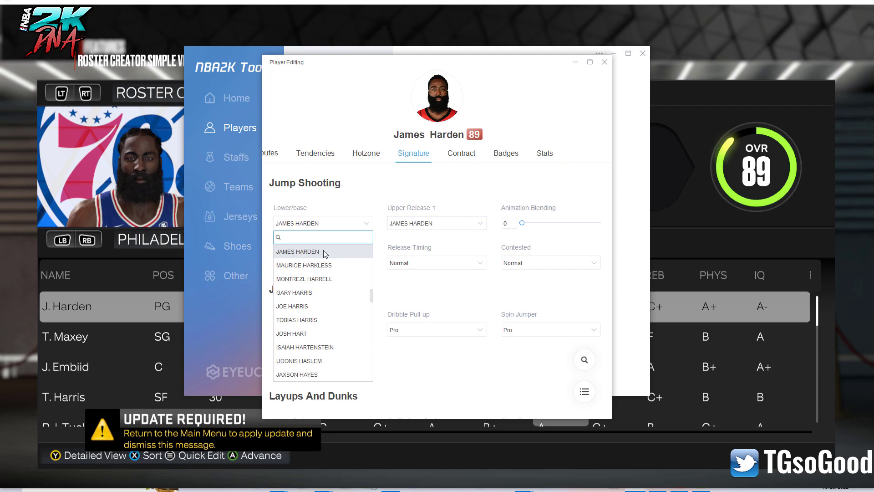
pyautogui.write('step')
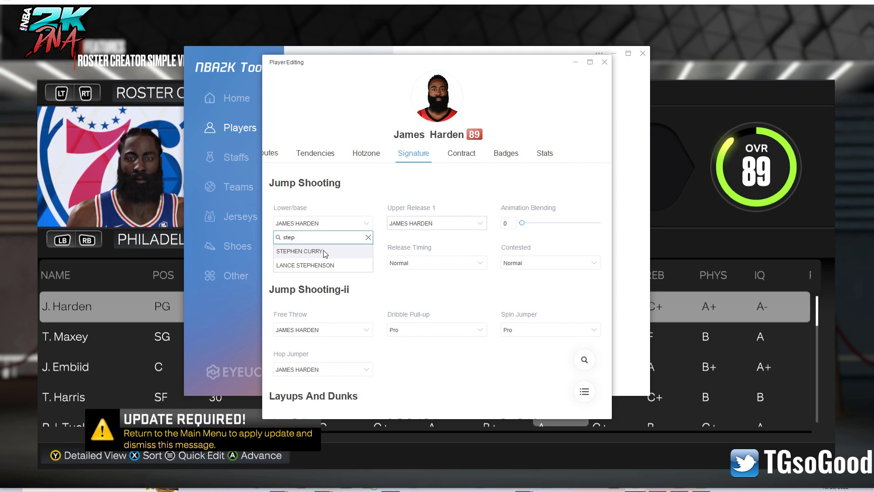
pyautogui.click(325, 252)
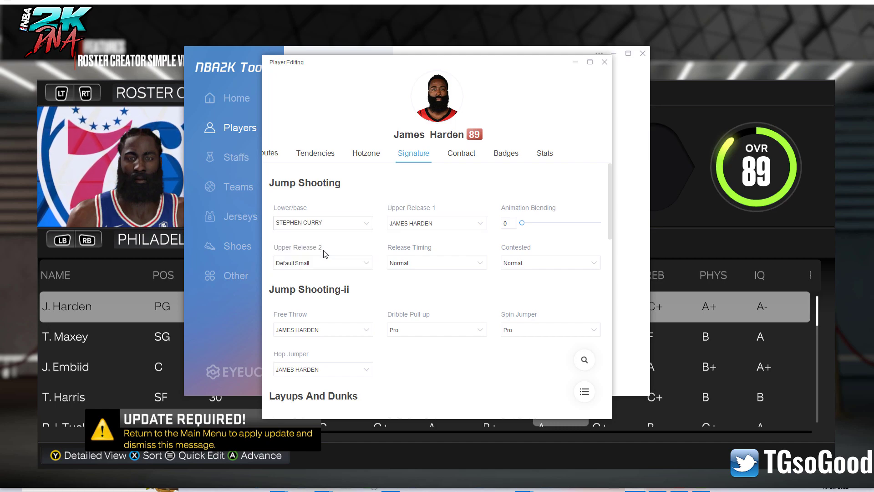
pyautogui.click(415, 224)
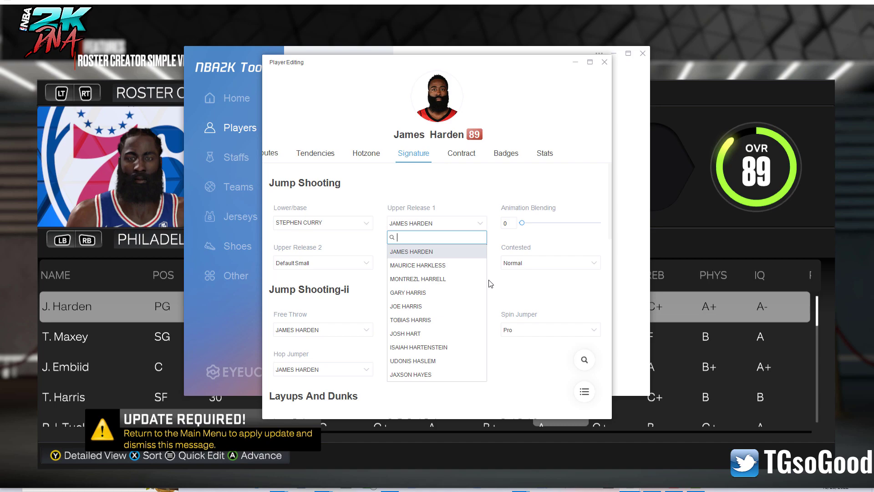
# Set Harden's Upper Release 1 to SADDIQ BEY
pyautogui.scroll(5, 486, 296)
pyautogui.scroll(5, 486, 295)
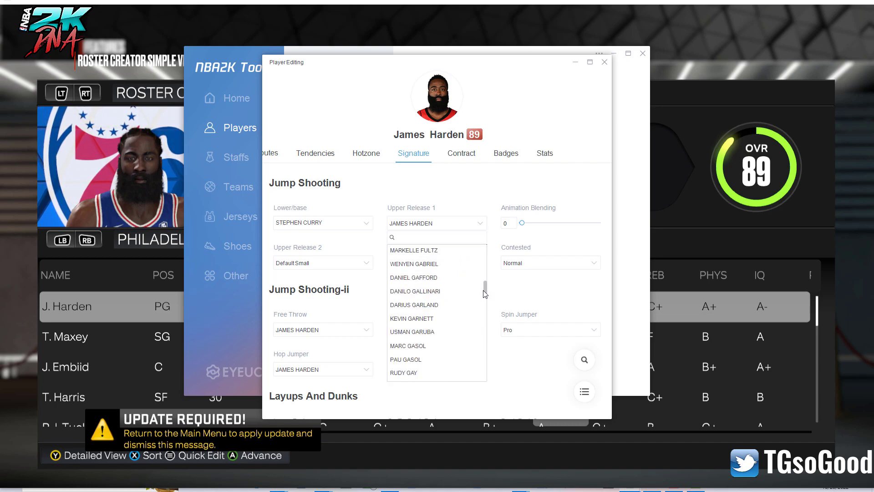
pyautogui.scroll(5, 485, 293)
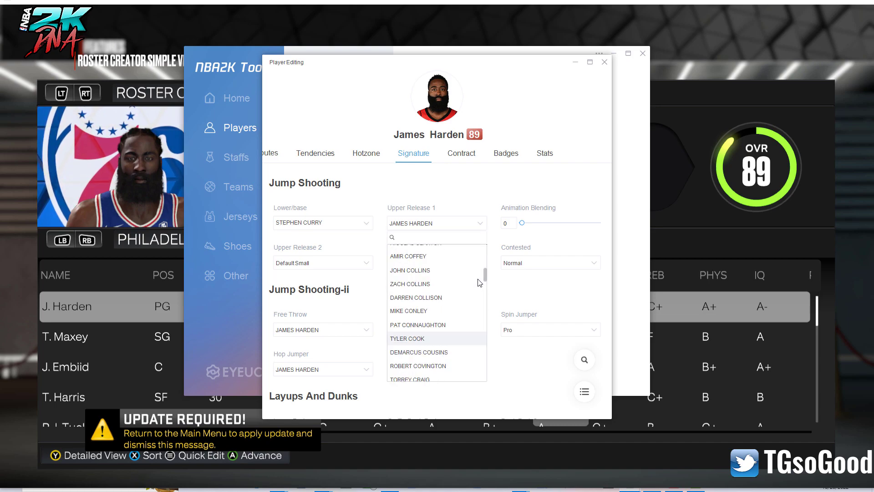
pyautogui.scroll(5, 480, 282)
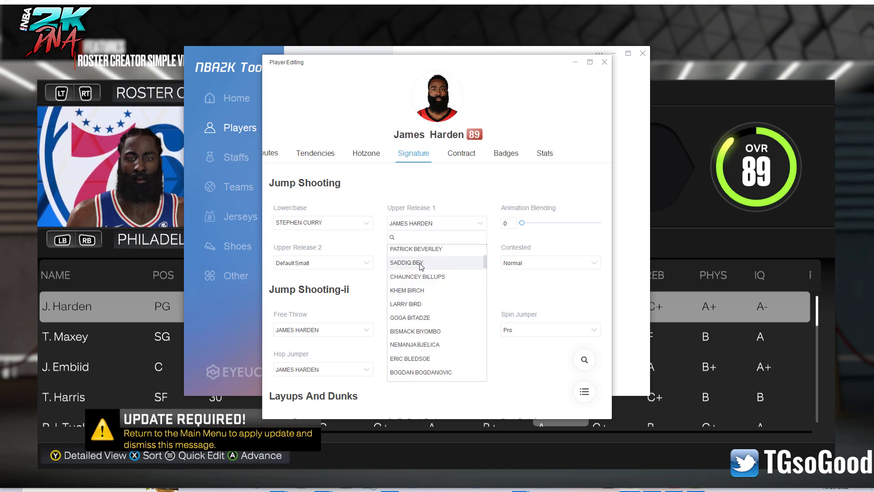
pyautogui.click(420, 263)
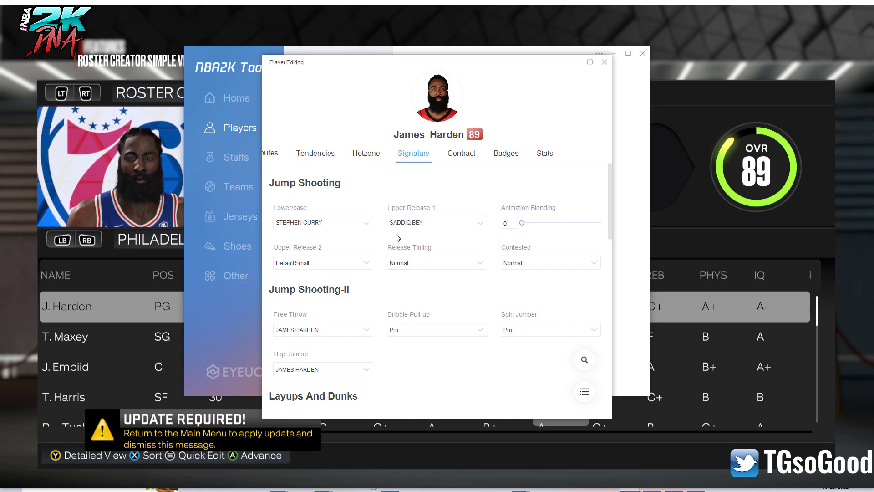
# Set the jump shot's Animation Blending to 40
pyautogui.doubleClick(514, 224)
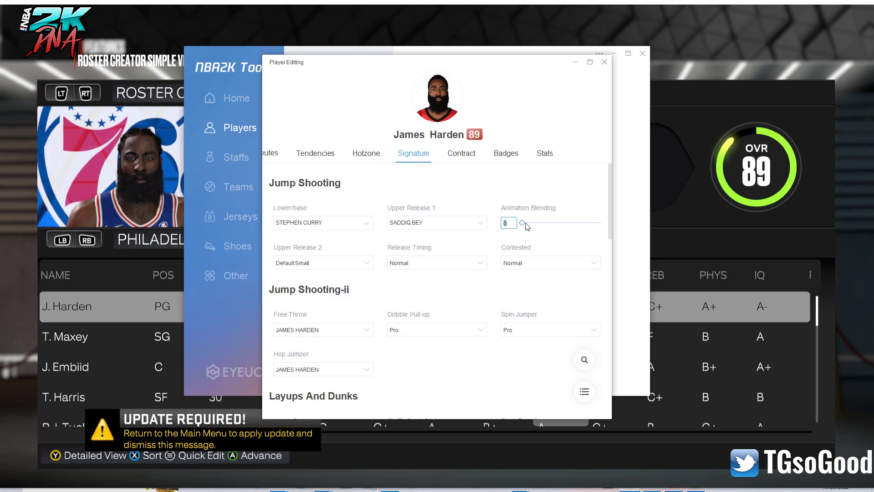
pyautogui.click(527, 229)
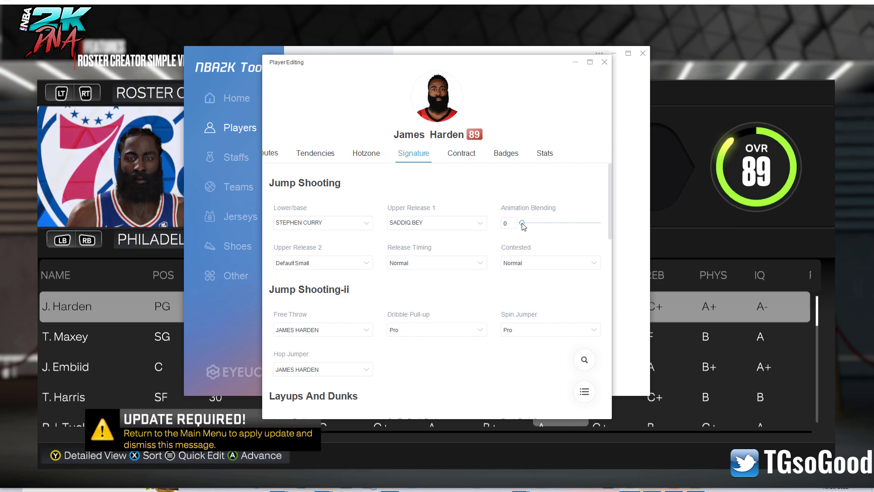
pyautogui.moveTo(525, 226); pyautogui.dragTo(498, 228)
pyautogui.click(505, 223)
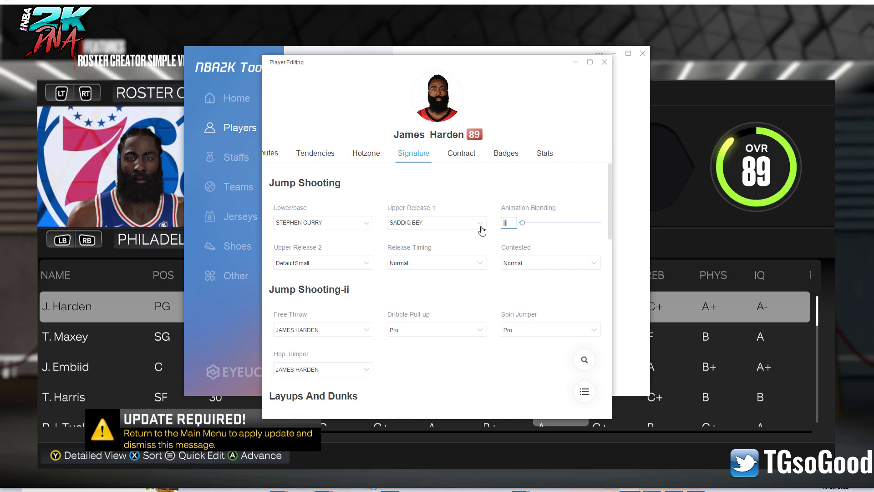
pyautogui.write('40')
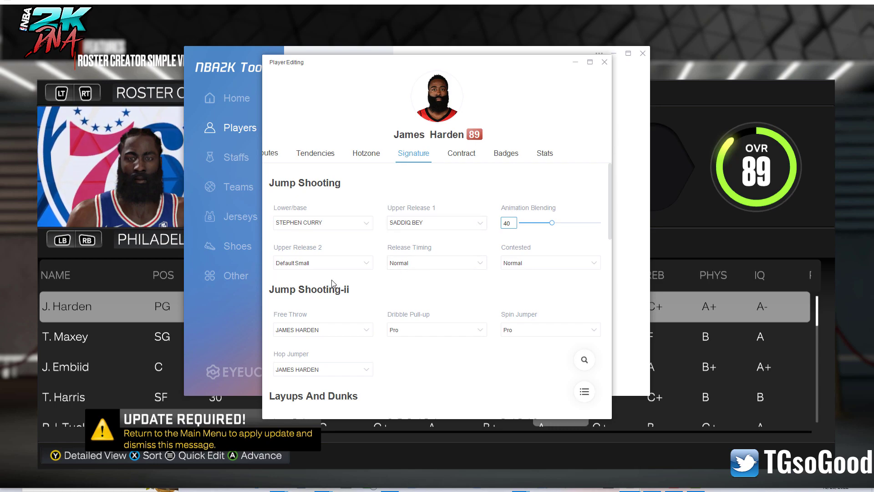
# Look over the Upper Release 2 and Release Timing choices, leaving Release Timing at Normal
pyautogui.click(348, 265)
pyautogui.click(419, 264)
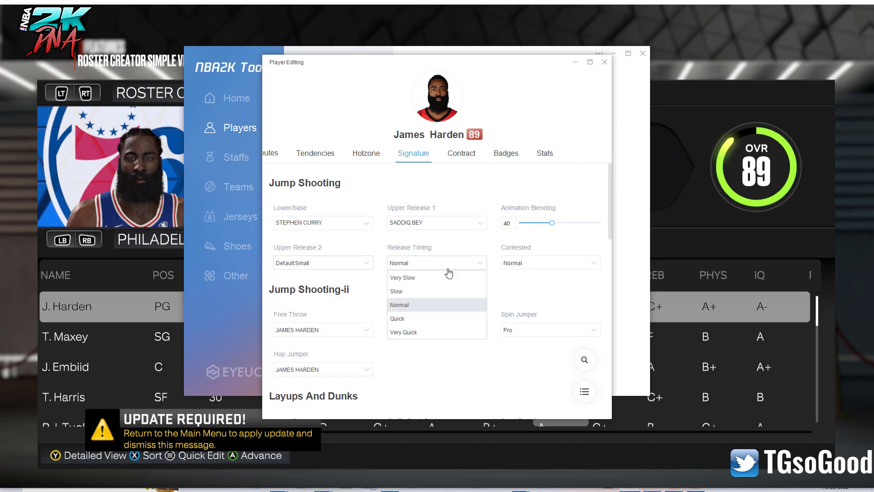
pyautogui.click(356, 291)
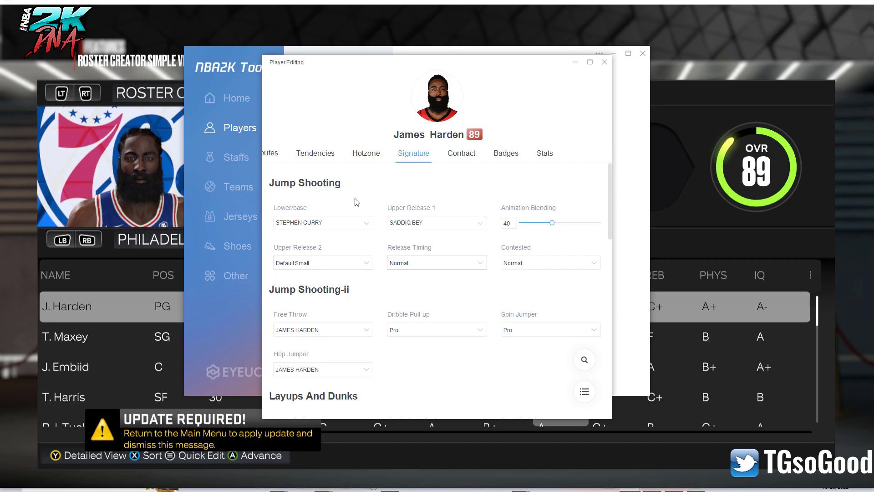
# Bring up the copy and paste data options for Harden's record
pyautogui.scroll(-5, 445, 283)
pyautogui.scroll(5, 384, 351)
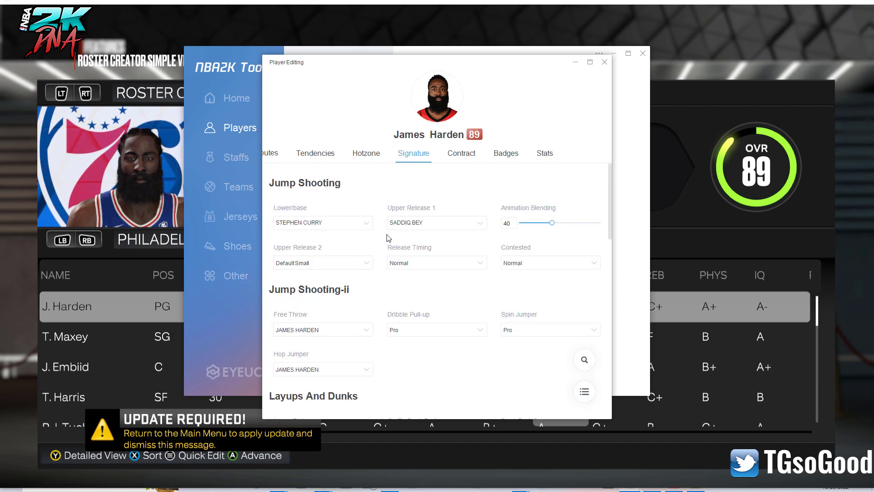
pyautogui.click(584, 392)
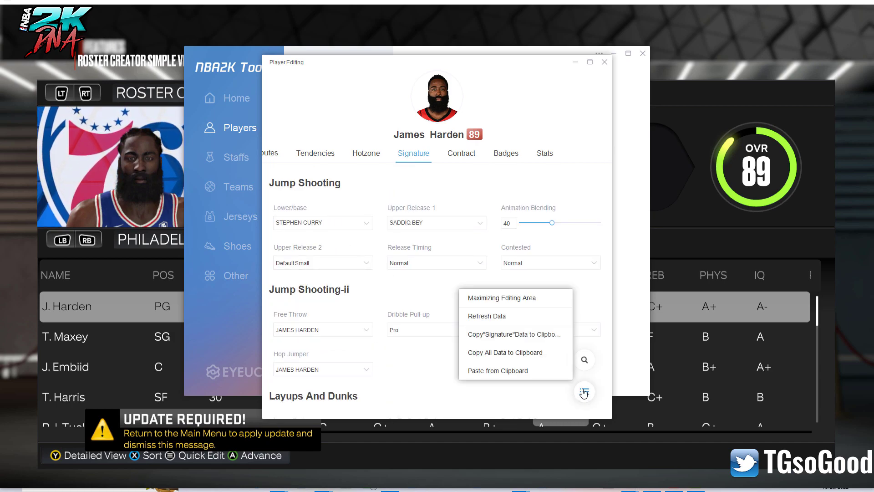
pyautogui.click(419, 291)
# Search the fields for 'du' to highlight Harden's dunk settings
pyautogui.hotkey('ctrl', 'f')
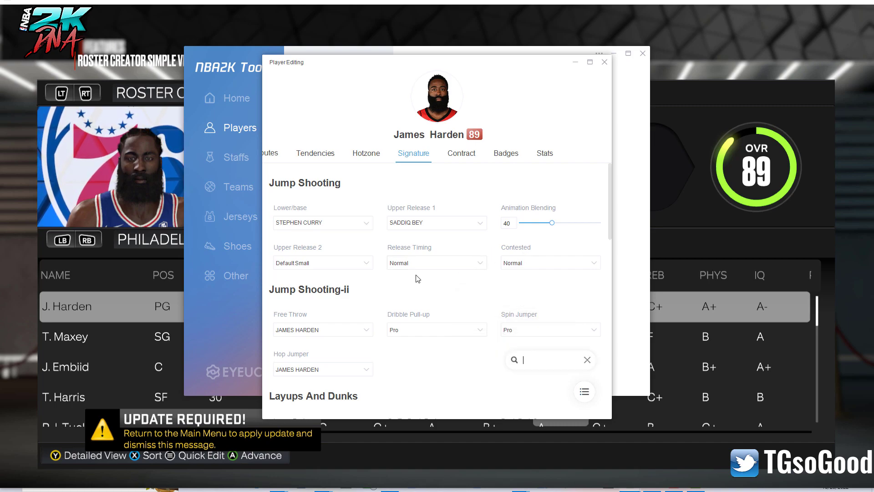
pyautogui.write('dunk')
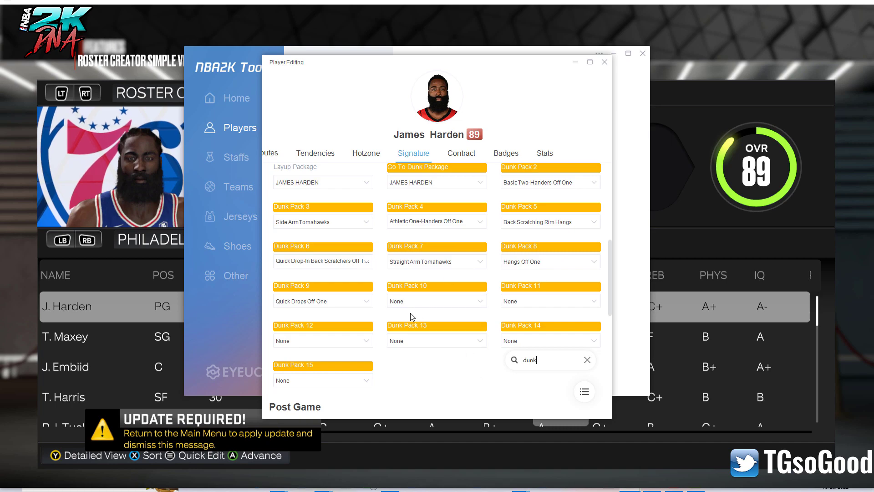
pyautogui.scroll(2, 411, 313)
pyautogui.scroll(-4, 413, 296)
pyautogui.scroll(2, 412, 252)
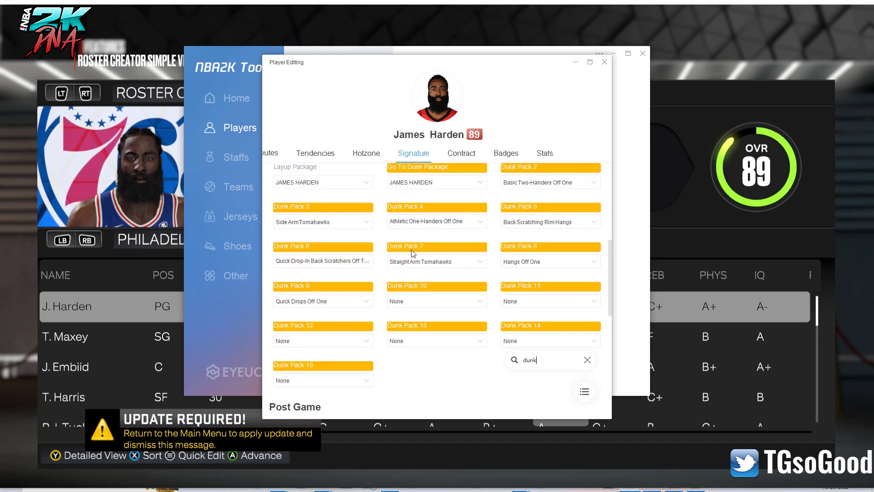
# Inspect the Dunk Pack 9 choices without changing them and review Dunk Packs 3–15
pyautogui.click(367, 303)
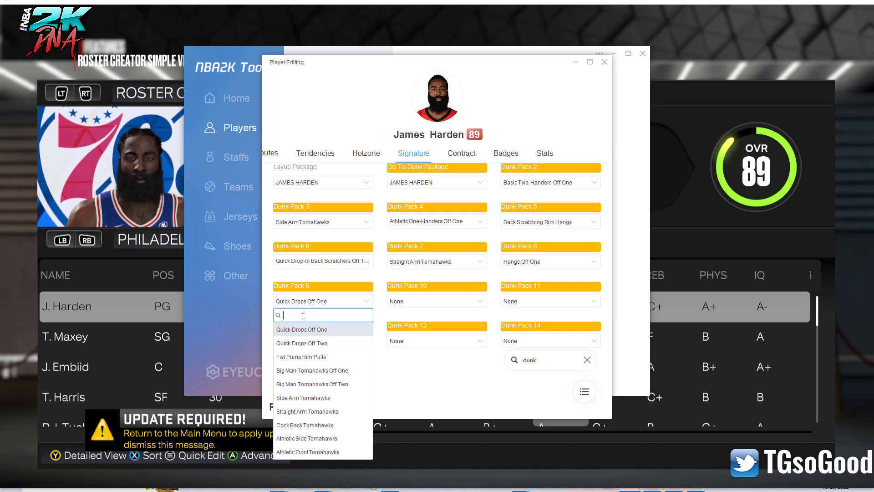
pyautogui.scroll(-2, 326, 406)
pyautogui.scroll(-2, 325, 415)
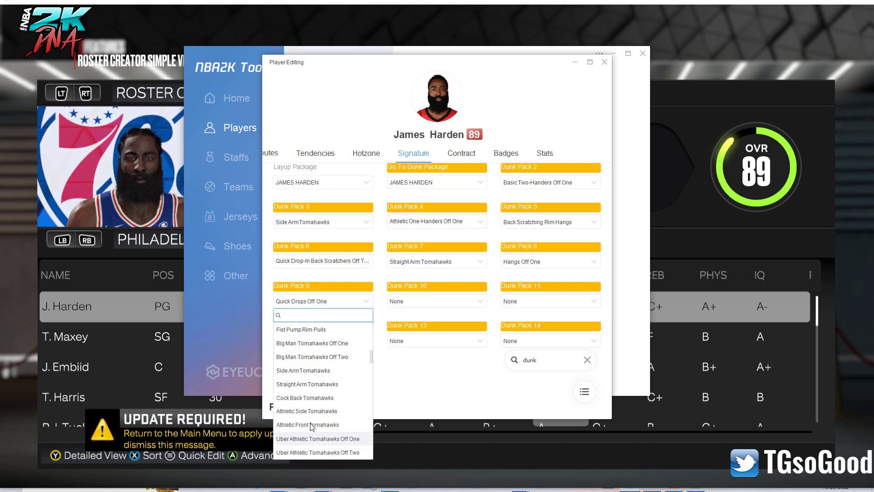
pyautogui.click(428, 368)
pyautogui.scroll(5, 418, 278)
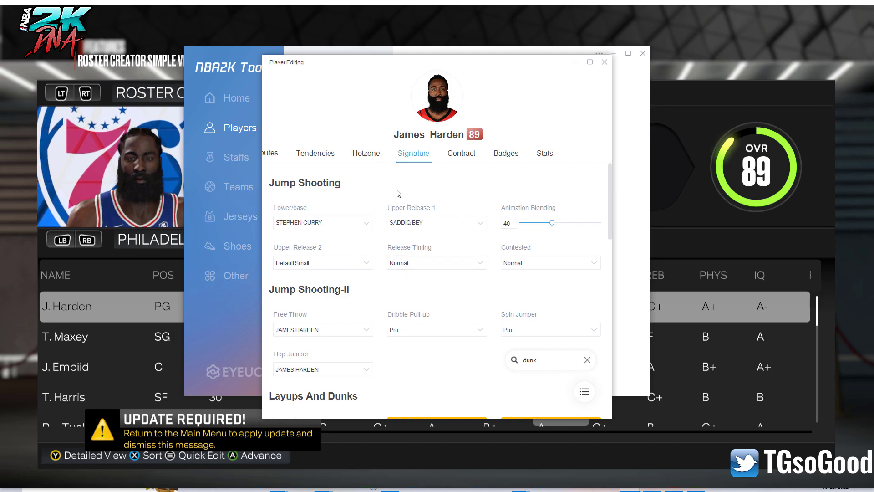
pyautogui.scroll(-2, 380, 291)
pyautogui.scroll(2, 381, 292)
pyautogui.scroll(-8, 410, 282)
pyautogui.scroll(-3, 393, 280)
pyautogui.scroll(1, 328, 274)
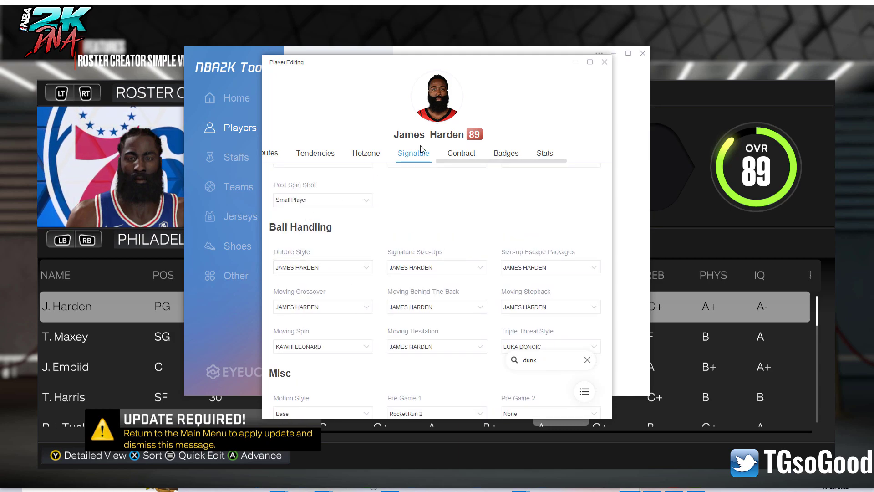
pyautogui.scroll(-1, 394, 316)
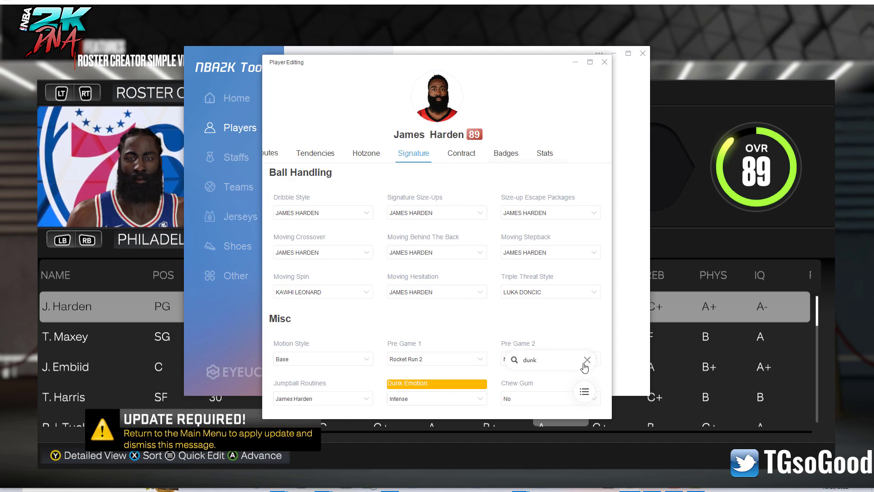
pyautogui.scroll(-5, 426, 344)
pyautogui.scroll(1, 437, 318)
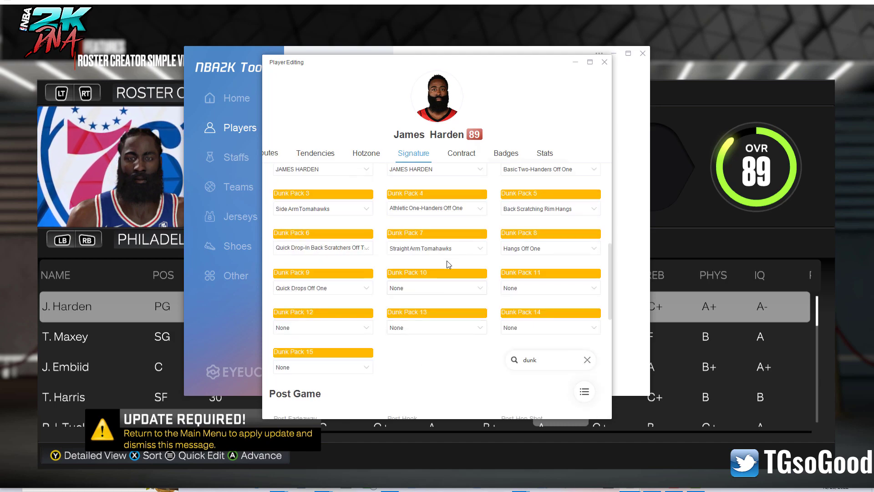
# Clear the dunk search highlights and open the copy/paste menu for Harden's signature
pyautogui.click(587, 361)
pyautogui.scroll(-5, 396, 328)
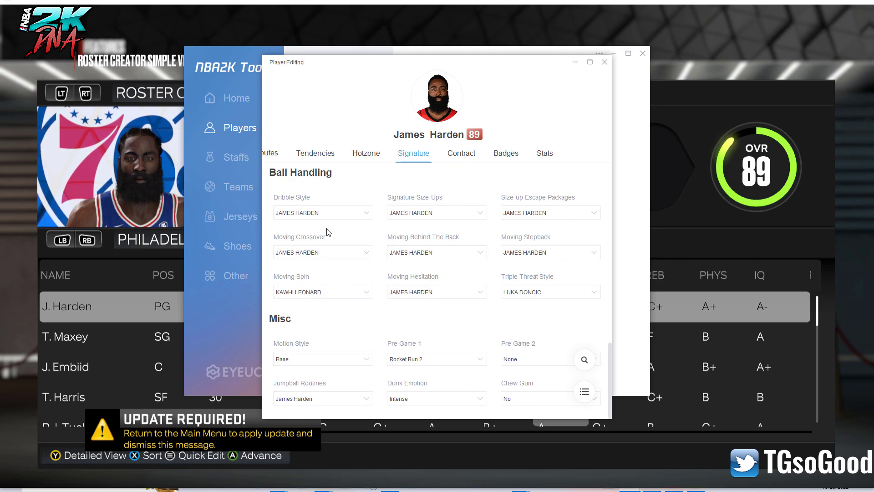
pyautogui.scroll(8, 423, 296)
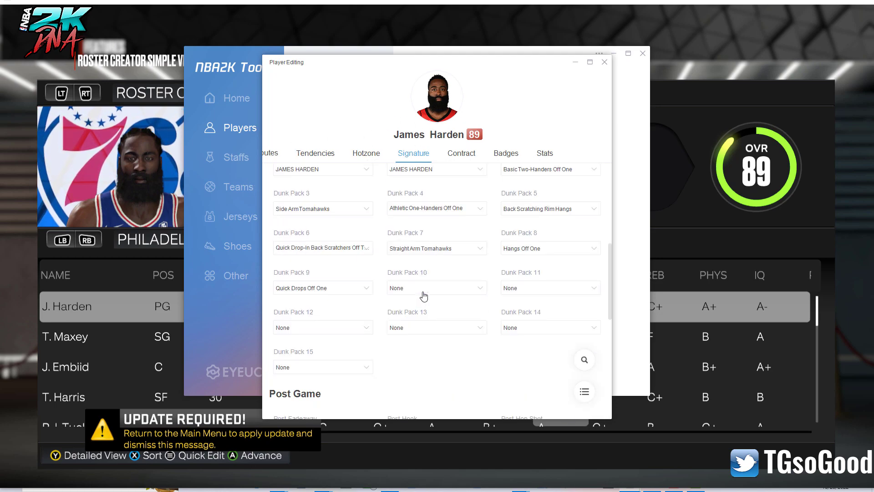
pyautogui.scroll(1, 423, 296)
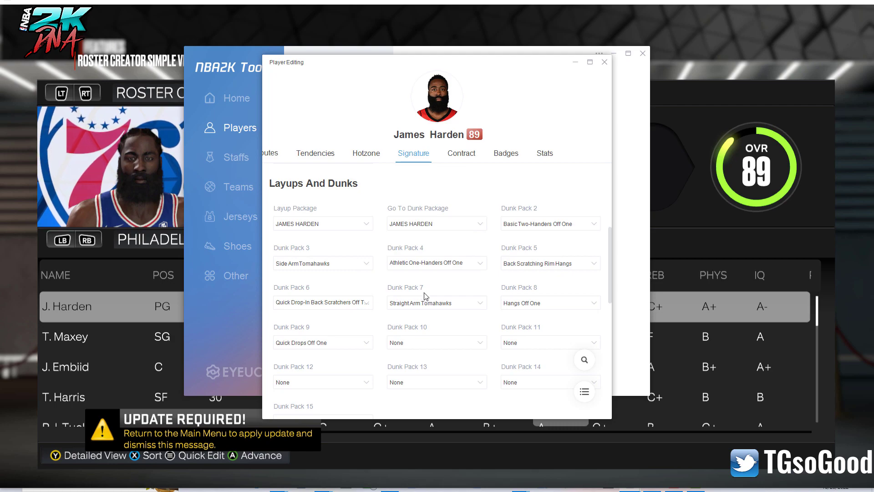
pyautogui.scroll(-10, 399, 285)
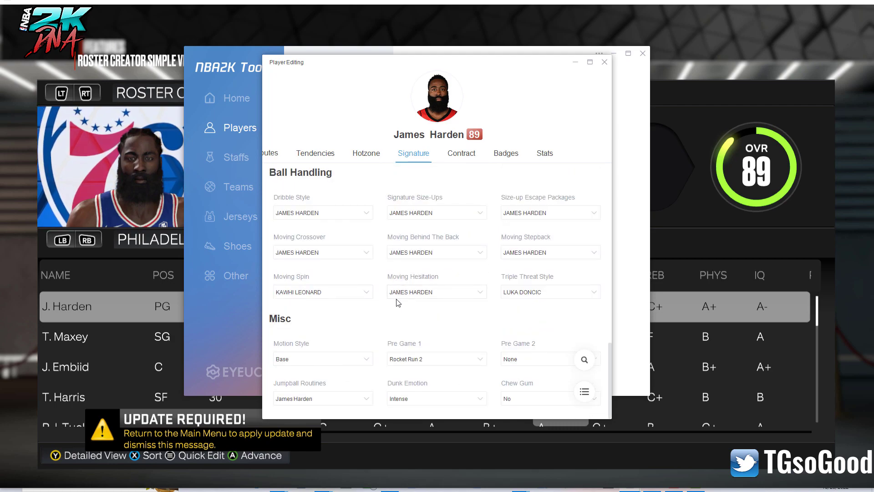
pyautogui.scroll(5, 398, 301)
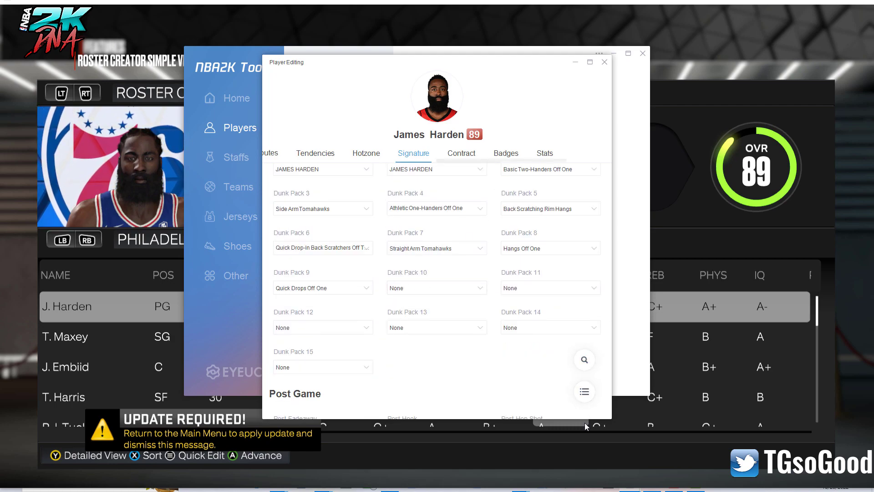
pyautogui.click(581, 394)
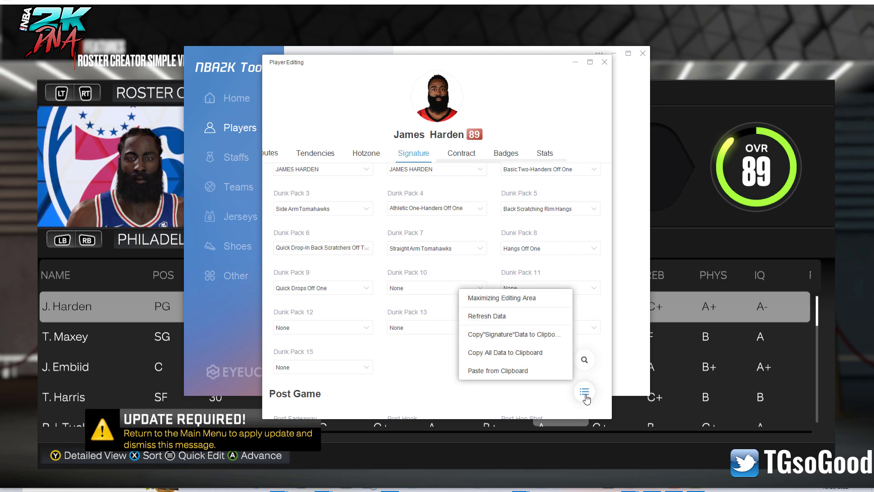
# Copy Harden's Signature data to the clipboard, close his editor and select Tyrese Maxey
pyautogui.click(506, 335)
pyautogui.click(606, 62)
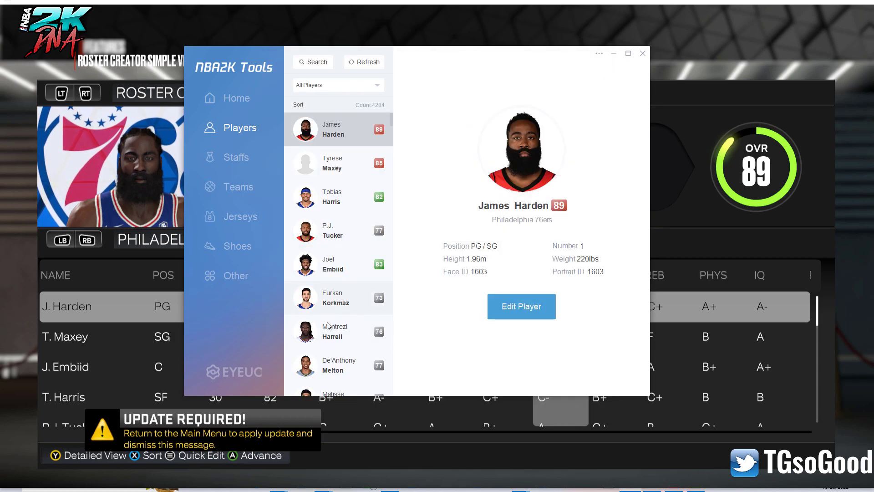
pyautogui.click(331, 170)
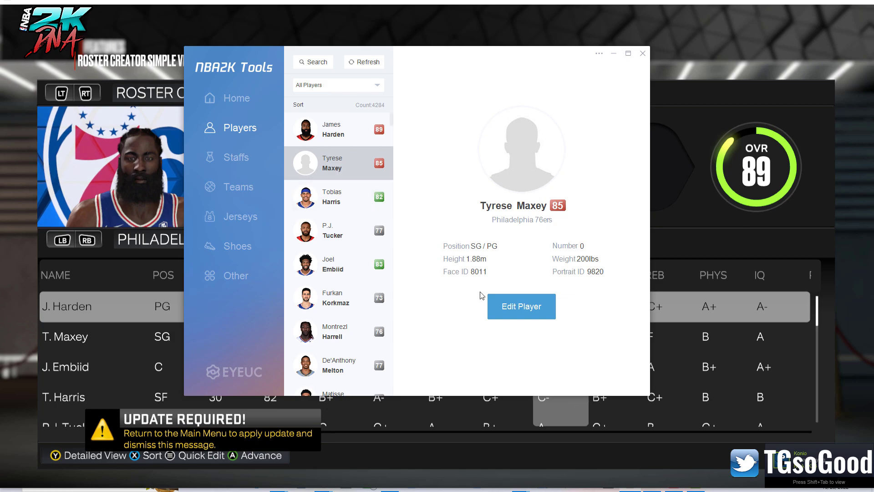
# Open Tyrese Maxey's Player Editing record at the Signature tab
pyautogui.click(512, 307)
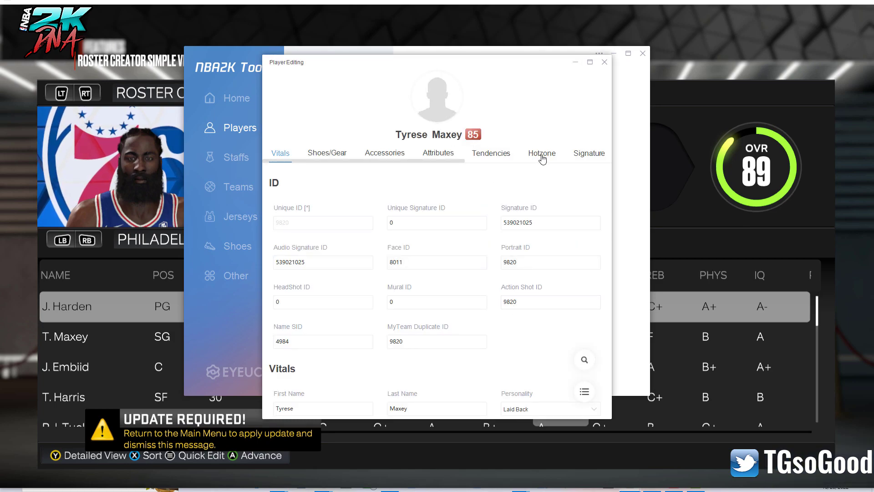
pyautogui.hscroll(3, 547, 164)
pyautogui.hscroll(2, 548, 164)
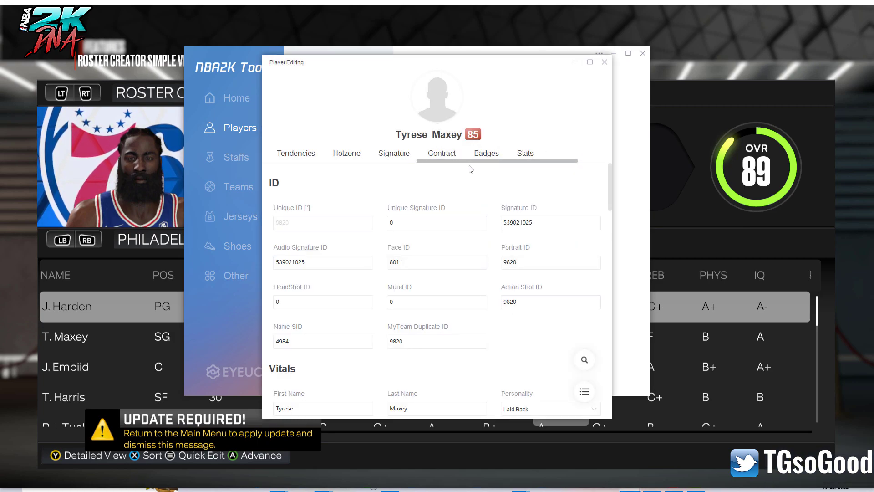
pyautogui.click(394, 154)
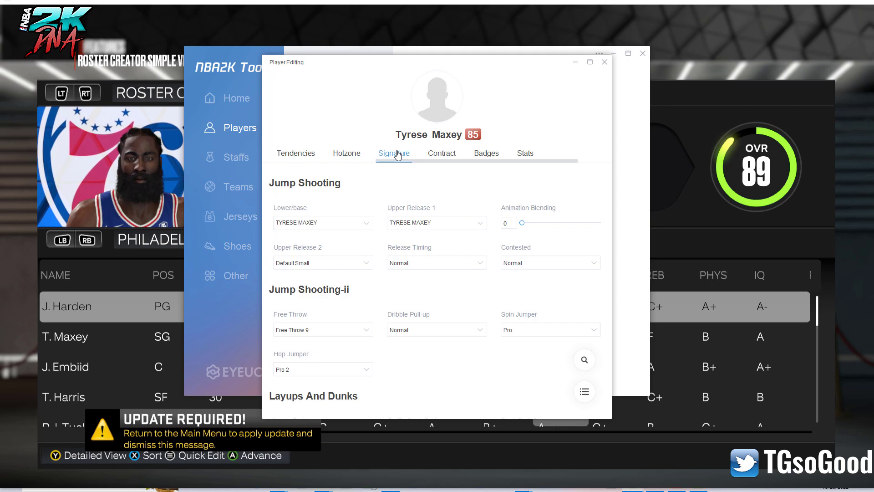
# Paste Harden's signature onto Maxey and confirm Stephen Curry base, Saddiq Bey release, blending 40
pyautogui.click(585, 392)
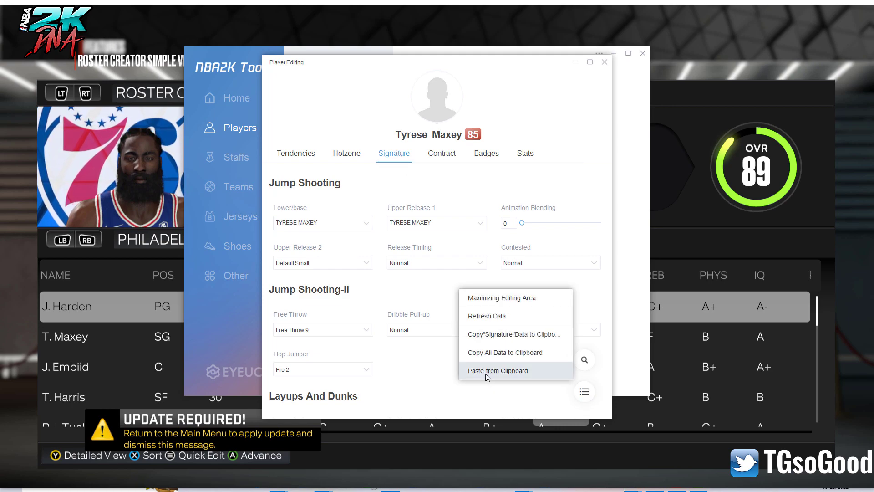
pyautogui.click(497, 370)
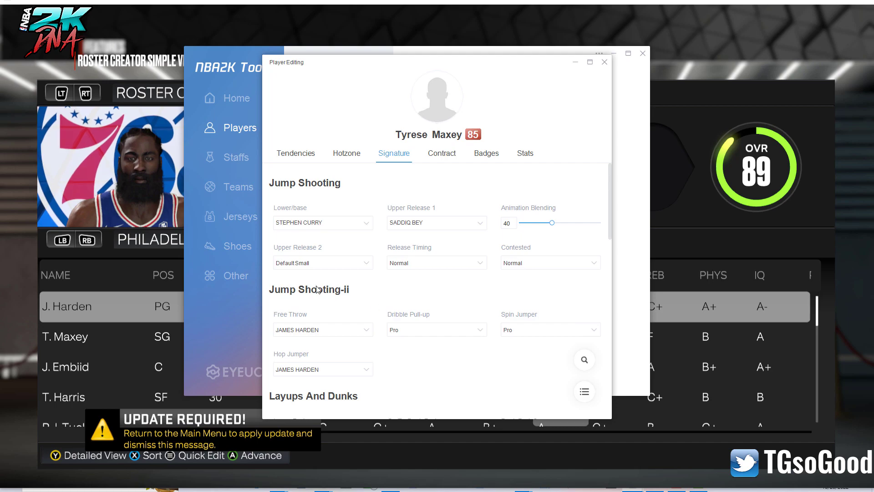
pyautogui.scroll(-10, 360, 346)
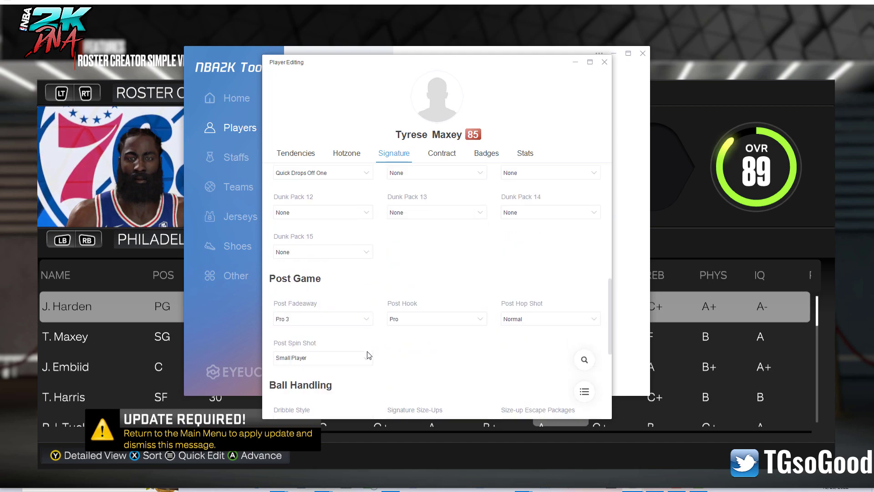
pyautogui.scroll(10, 373, 376)
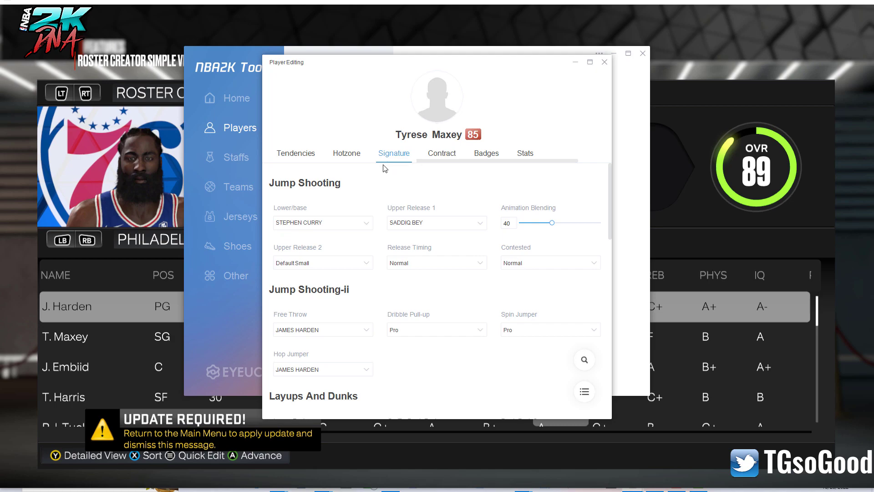
pyautogui.moveTo(415, 160); pyautogui.dragTo(309, 162)
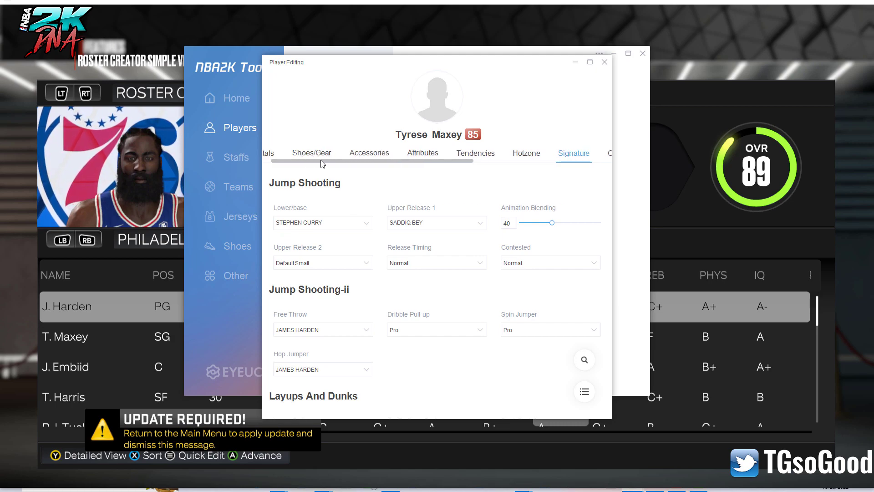
# Close Tyrese Maxey's Player Editing window, select James Harden, and return to the Home page
pyautogui.click(606, 60)
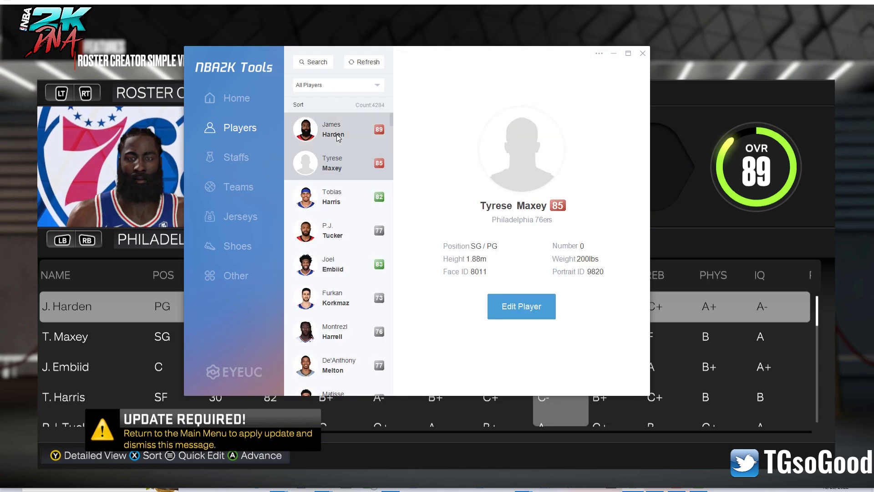
pyautogui.click(337, 134)
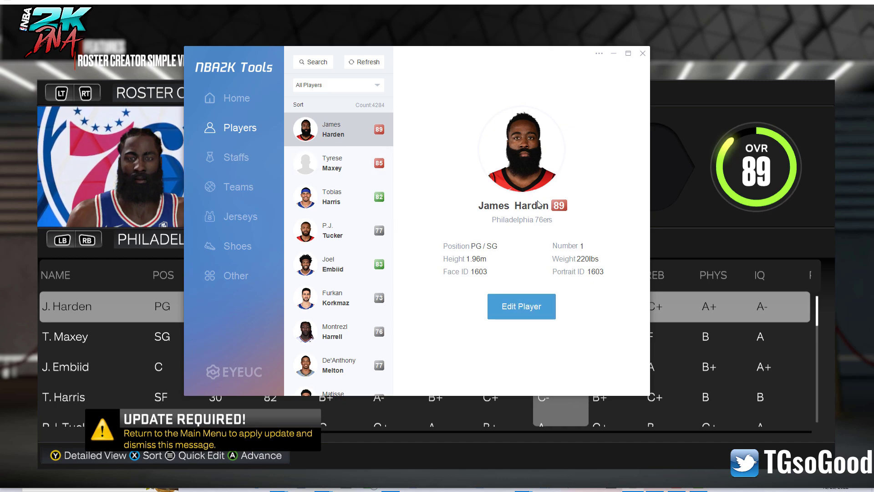
pyautogui.click(233, 99)
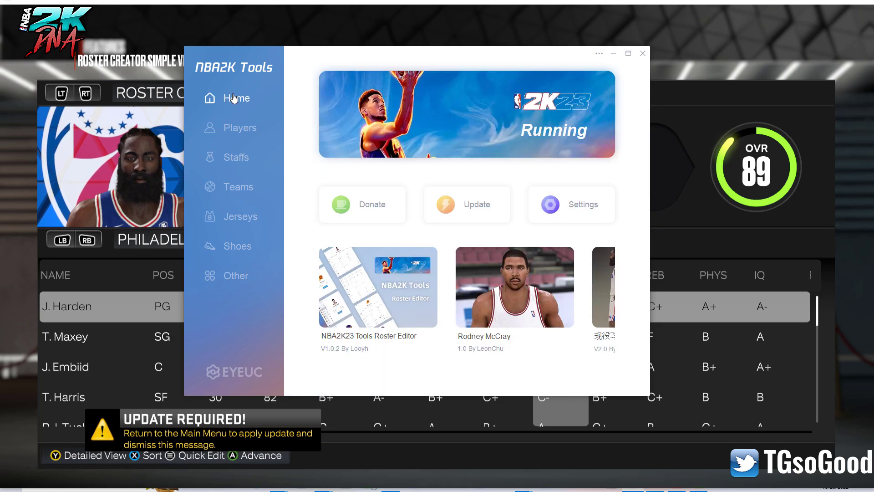